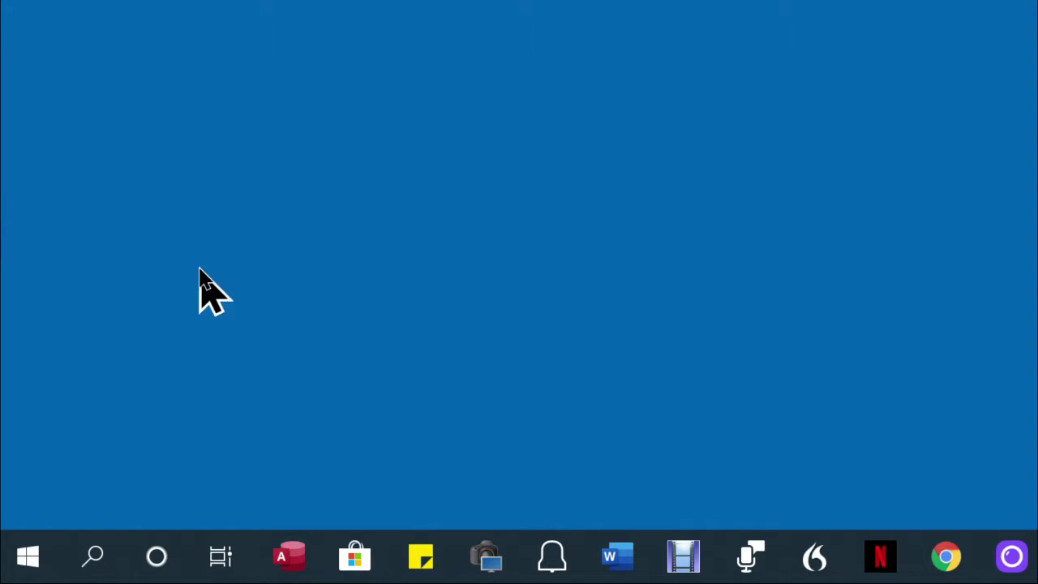
# Step: Run winver from the Windows search to view the installed Windows version and build
pyautogui.click(92, 556)
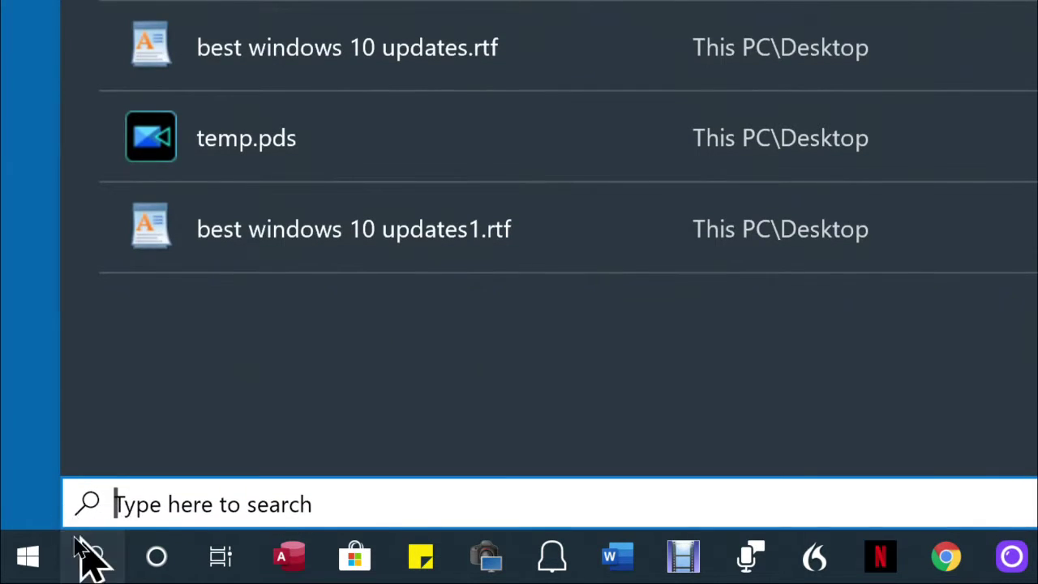
pyautogui.write('winver')
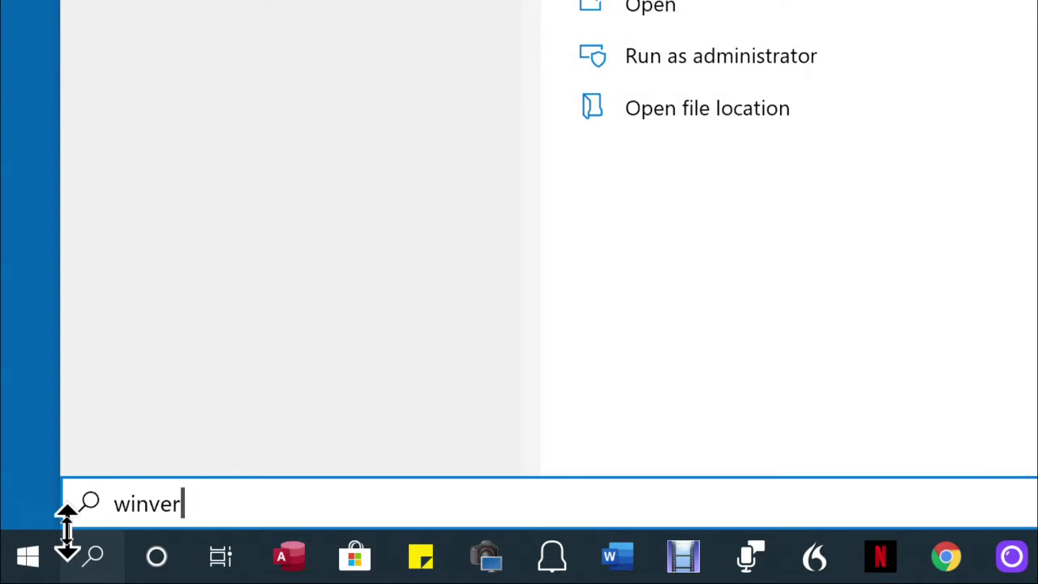
pyautogui.press('Return')
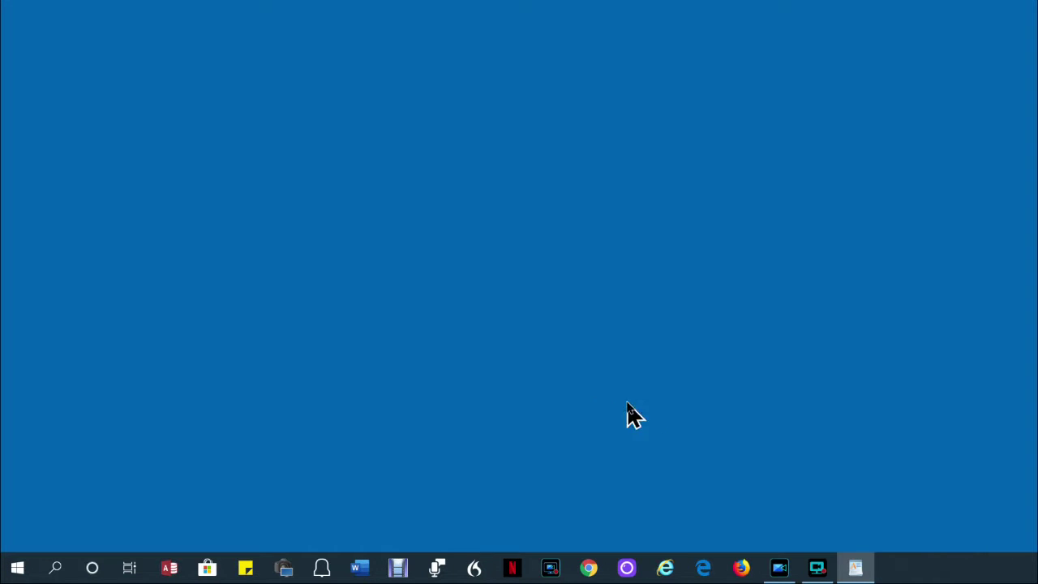
# Step: Find and open the Check for updates system settings through the Windows search
pyautogui.click(55, 570)
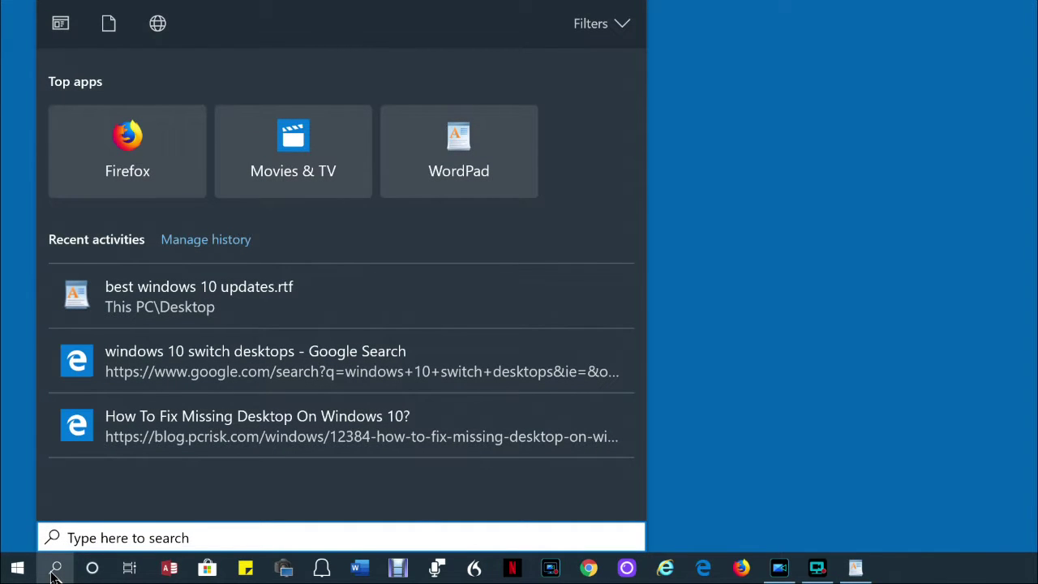
pyautogui.write('c')
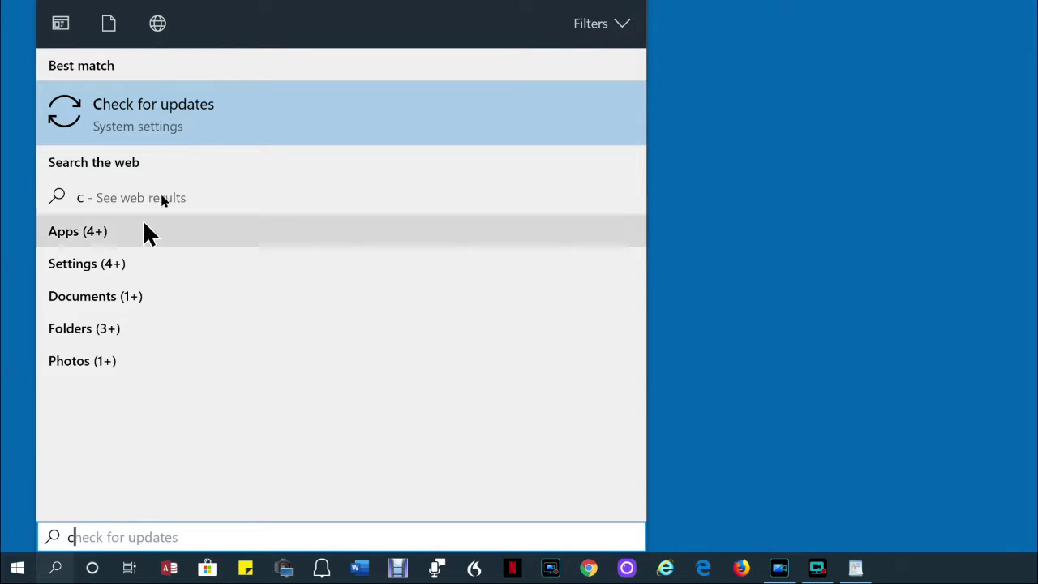
pyautogui.click(150, 105)
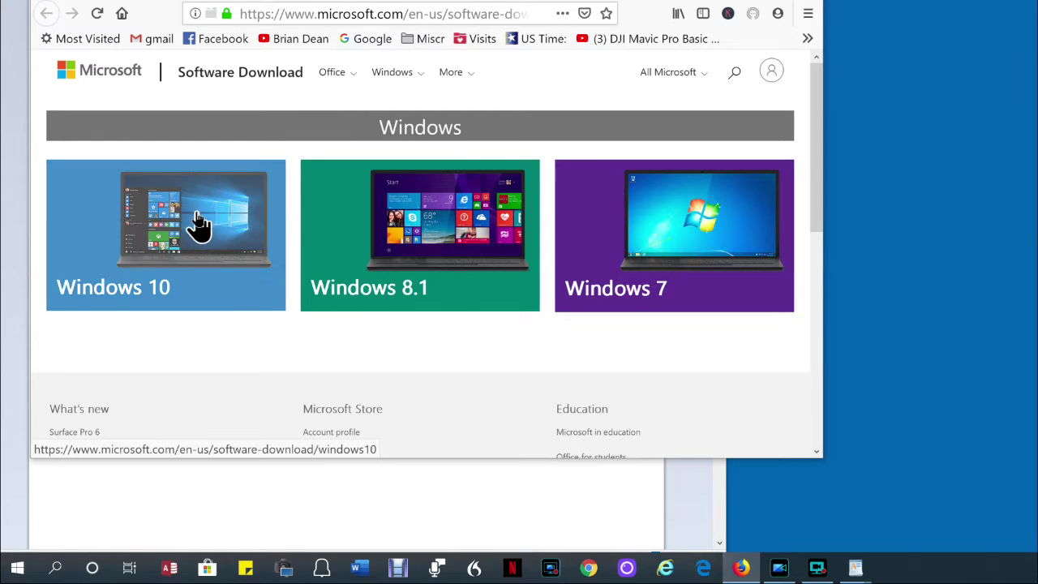
# Step: Download the Update Assistant for the Windows 10 May 2019 Update from Microsoft's Software Download page and save the file
pyautogui.click(199, 231)
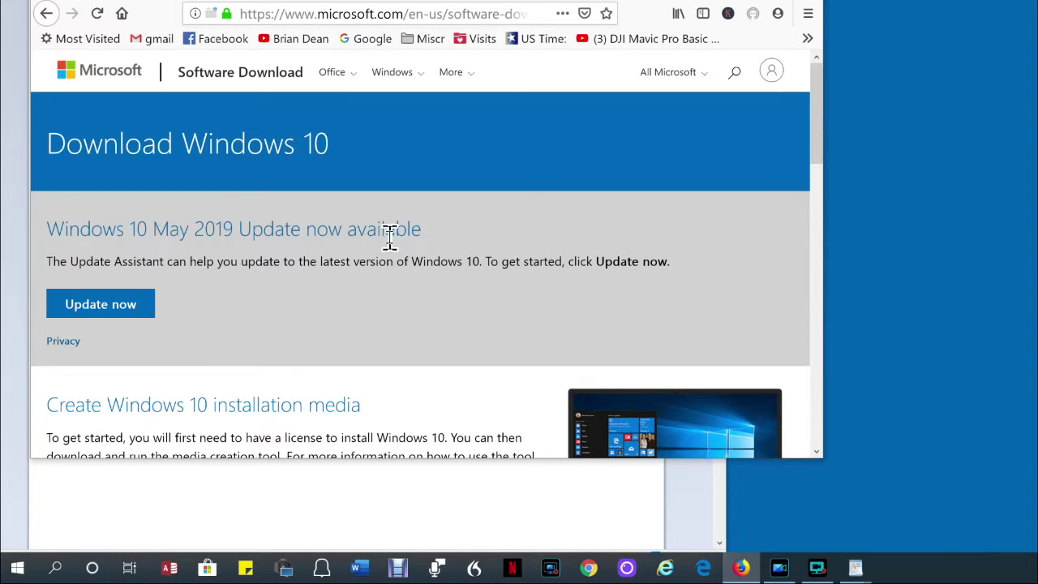
pyautogui.click(88, 307)
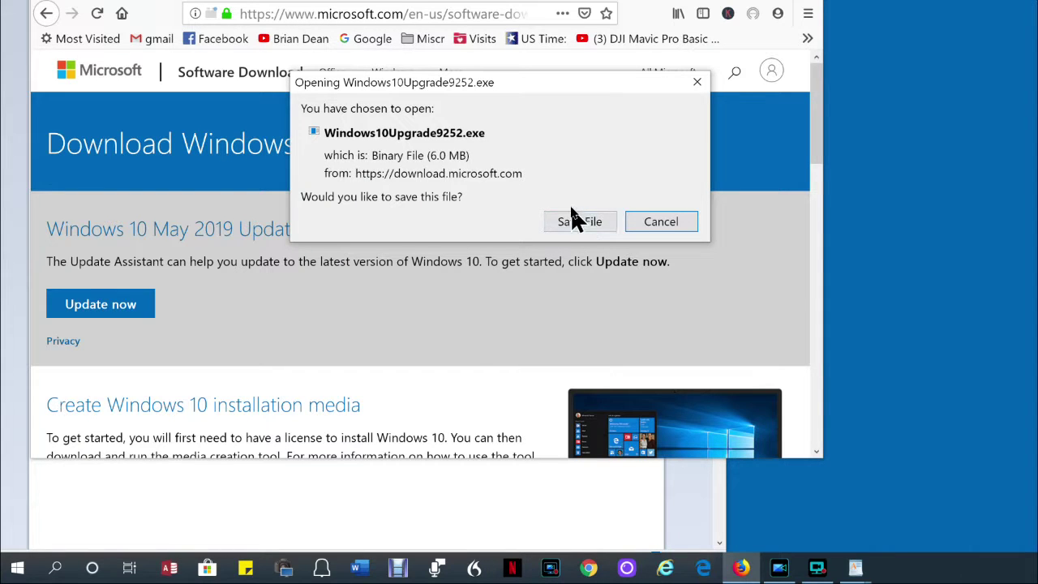
pyautogui.click(569, 221)
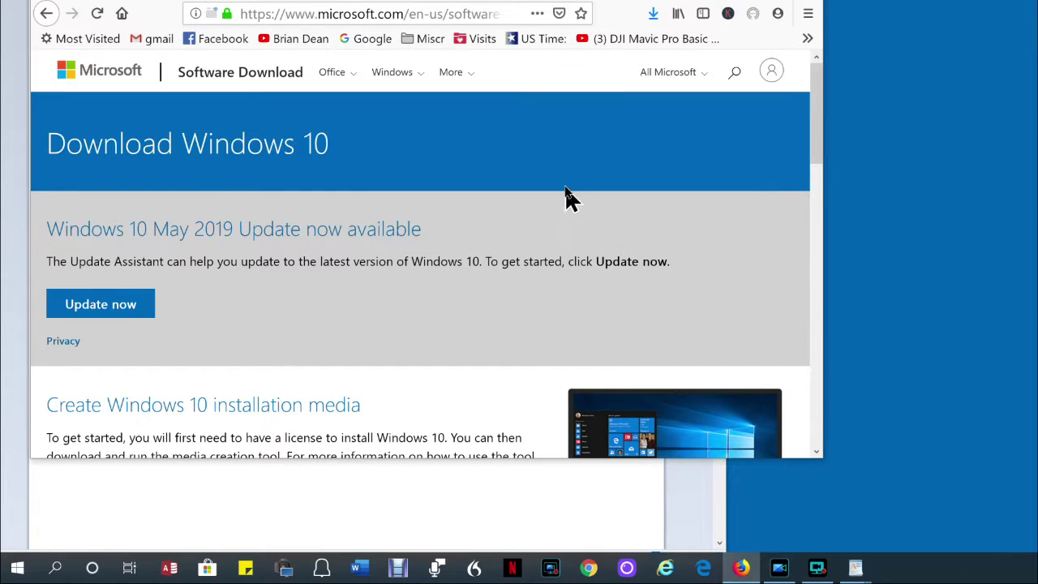
# Step: Run the downloaded Windows10Upgrade9252(4).exe and allow it to make changes to the device
pyautogui.click(653, 17)
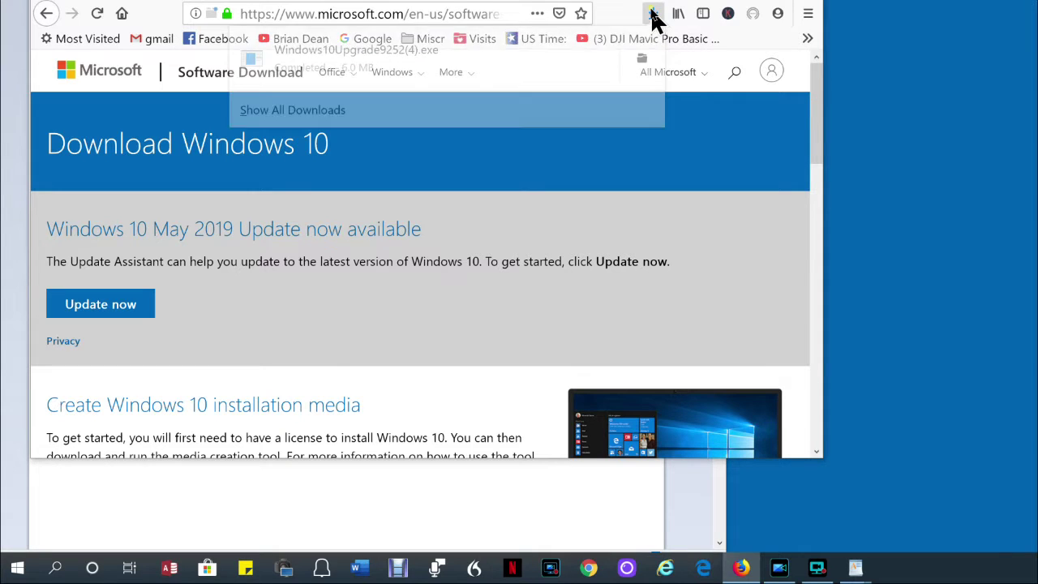
pyautogui.click(296, 54)
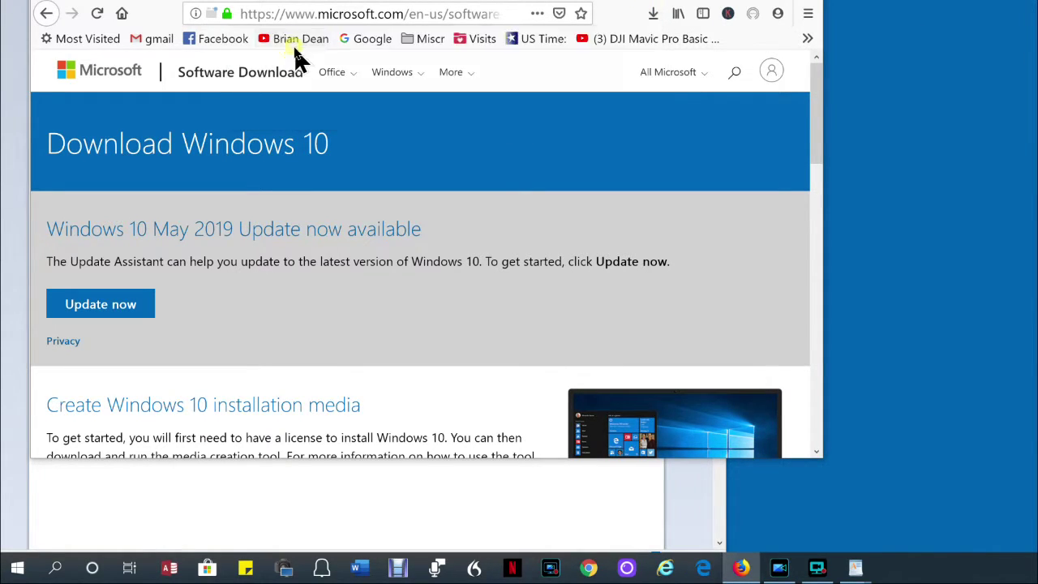
pyautogui.click(352, 317)
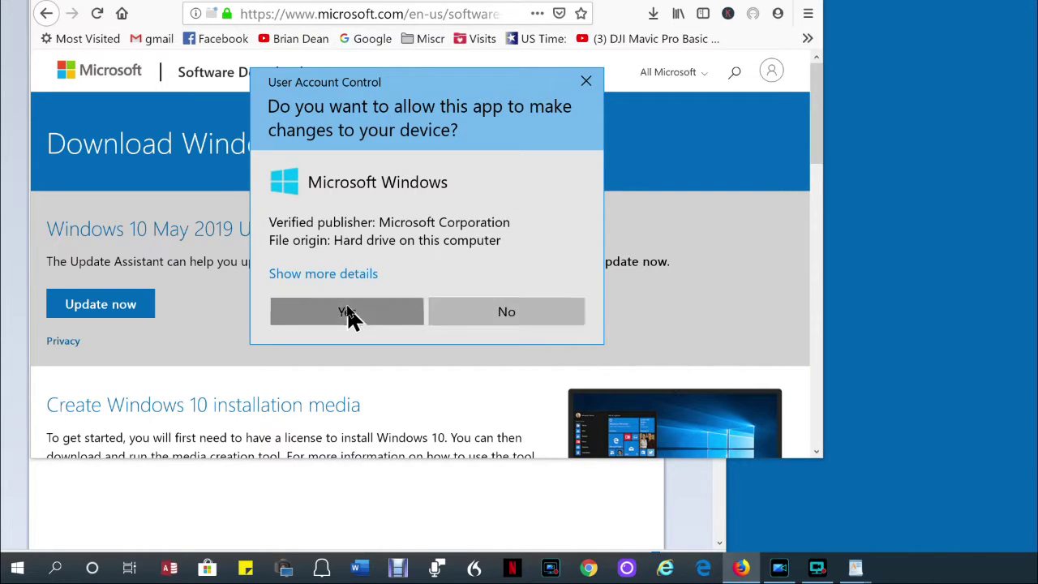
pyautogui.moveTo(381, 32); pyautogui.dragTo(374, 3)
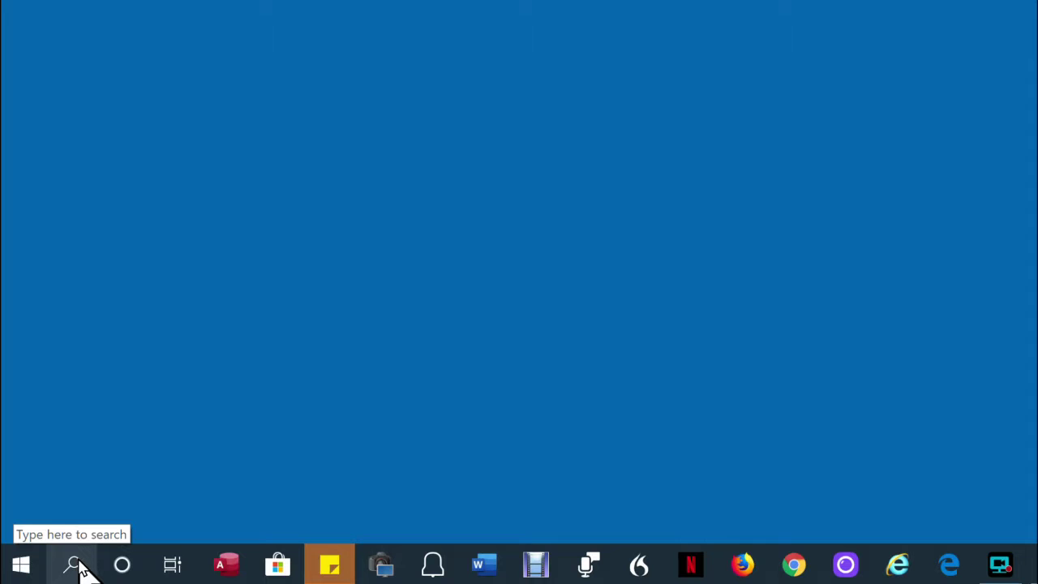
# Step: Examine the taskbar's options for Search and the Cortana button, and leave them without choosing any
pyautogui.rightClick(146, 547)
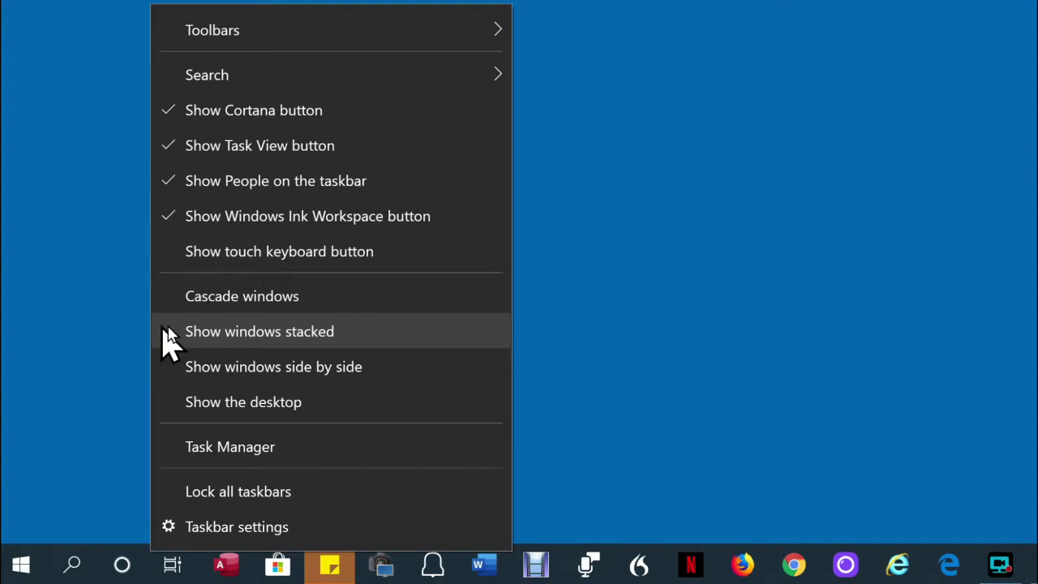
pyautogui.moveTo(231, 79)
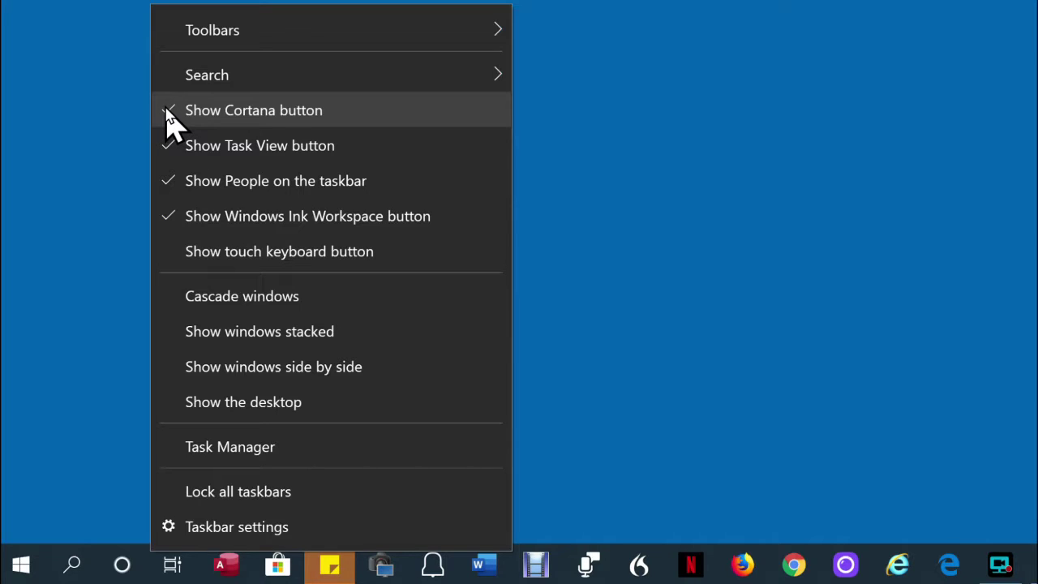
pyautogui.click(646, 190)
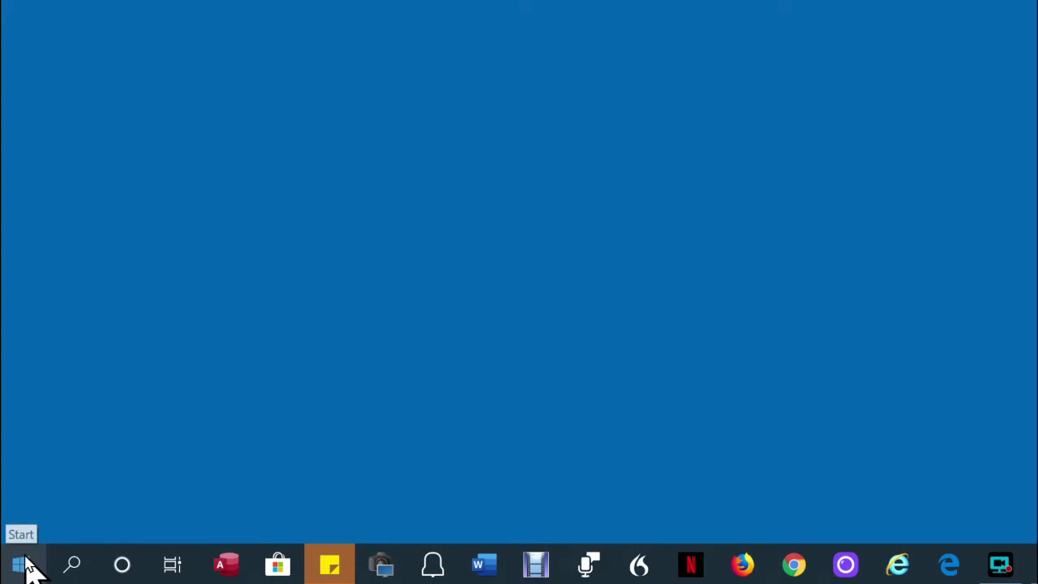
# Step: View the Talk to Cortana page in Windows Settings, return to the desktop and dismiss the Cortana listening window
pyautogui.click(22, 568)
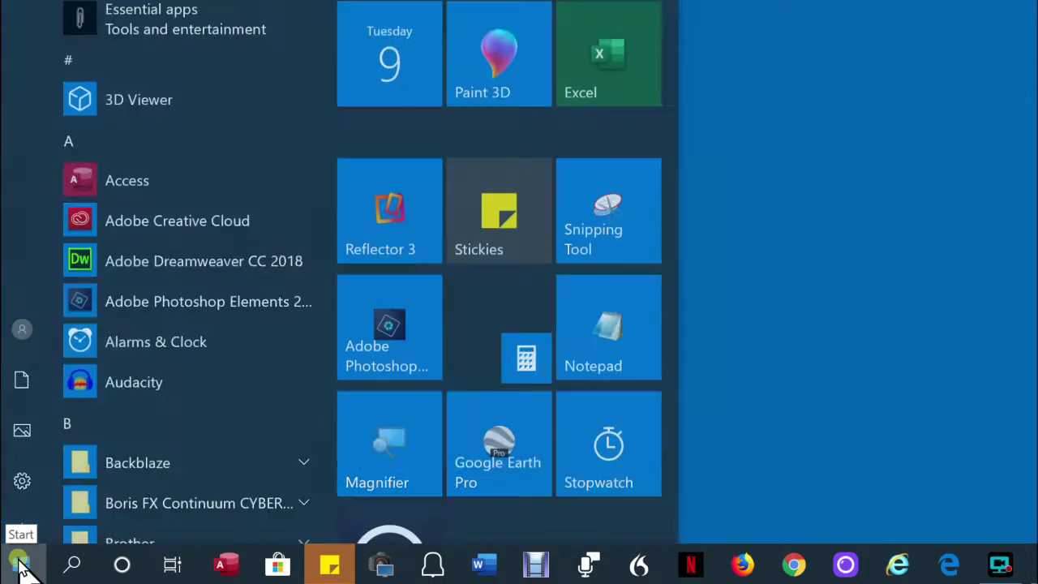
pyautogui.click(20, 475)
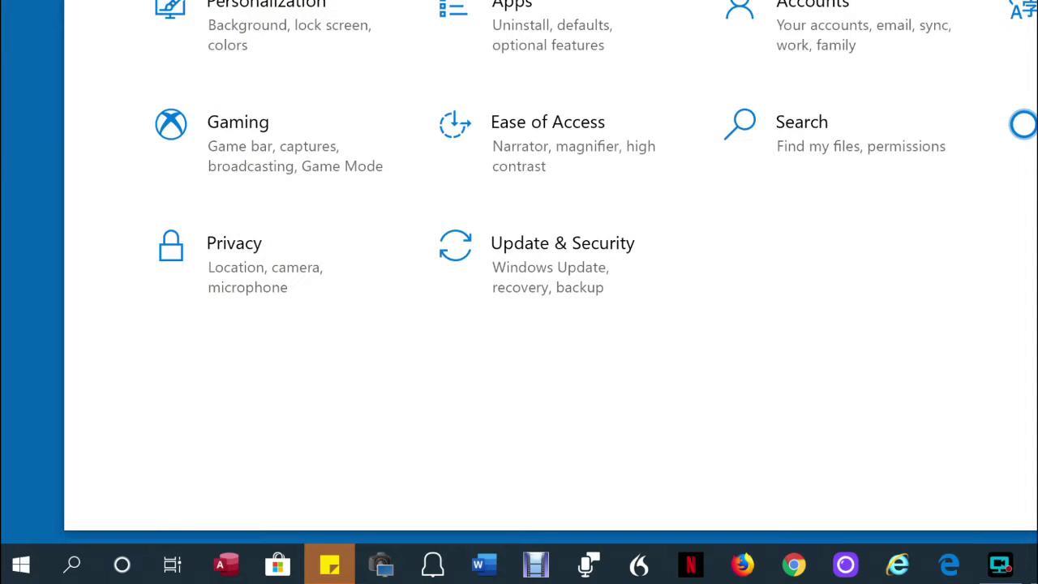
pyautogui.click(1024, 125)
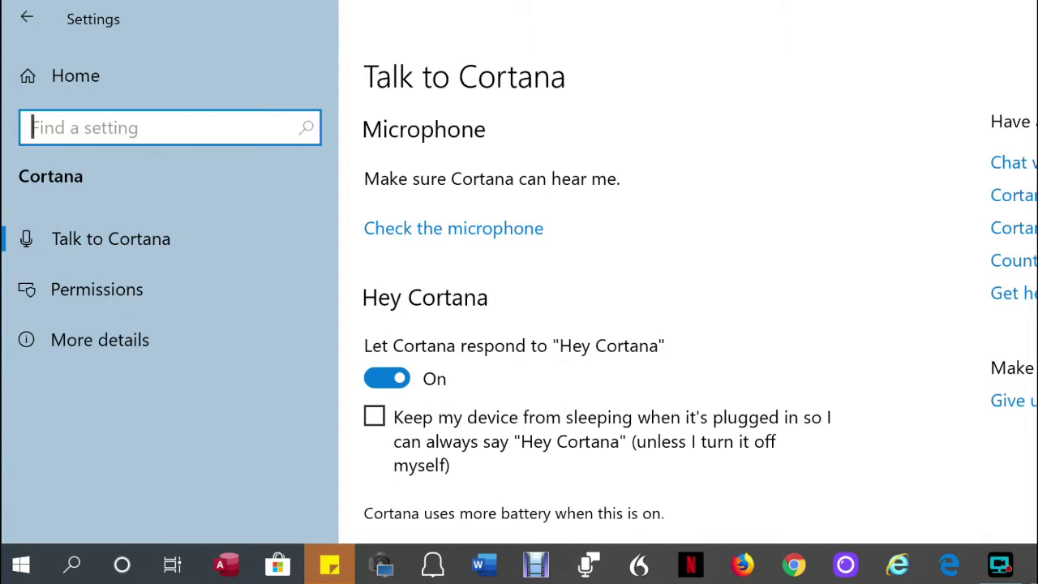
pyautogui.press('super+d')
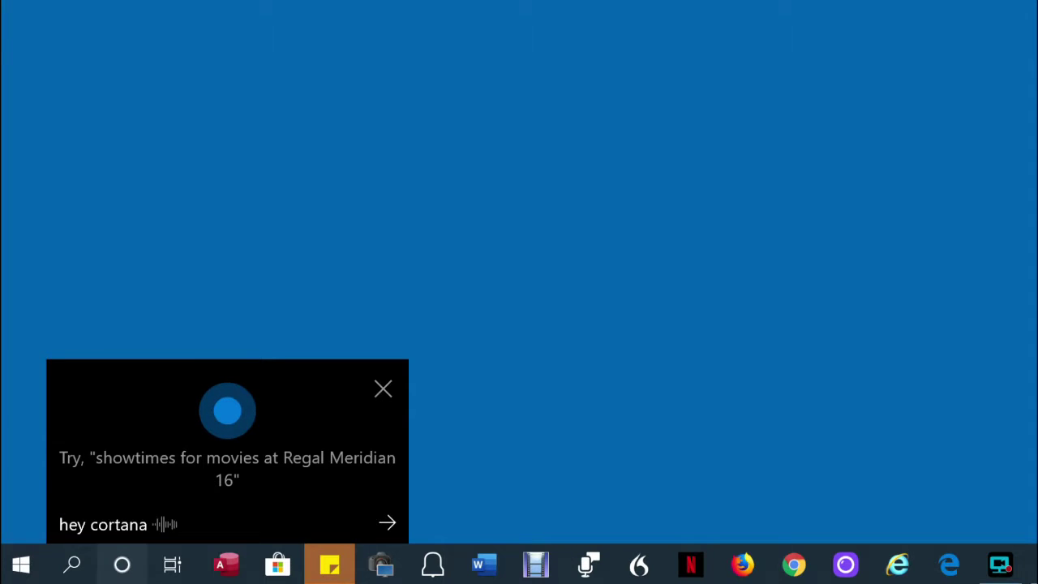
pyautogui.click(381, 391)
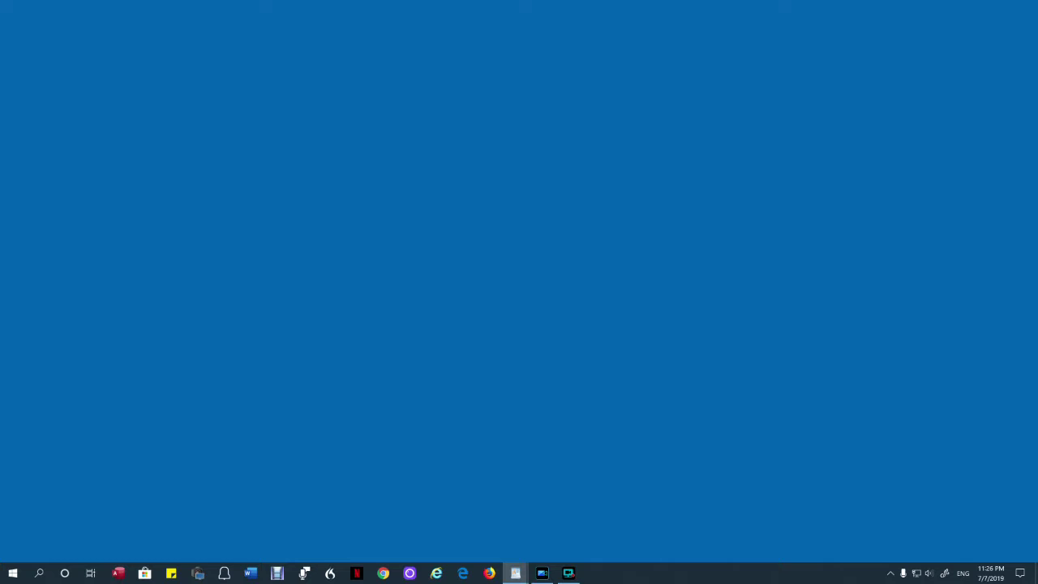
# Step: Examine the virtual desktops and activity timeline in Task View, and return to the desktop
pyautogui.click(92, 572)
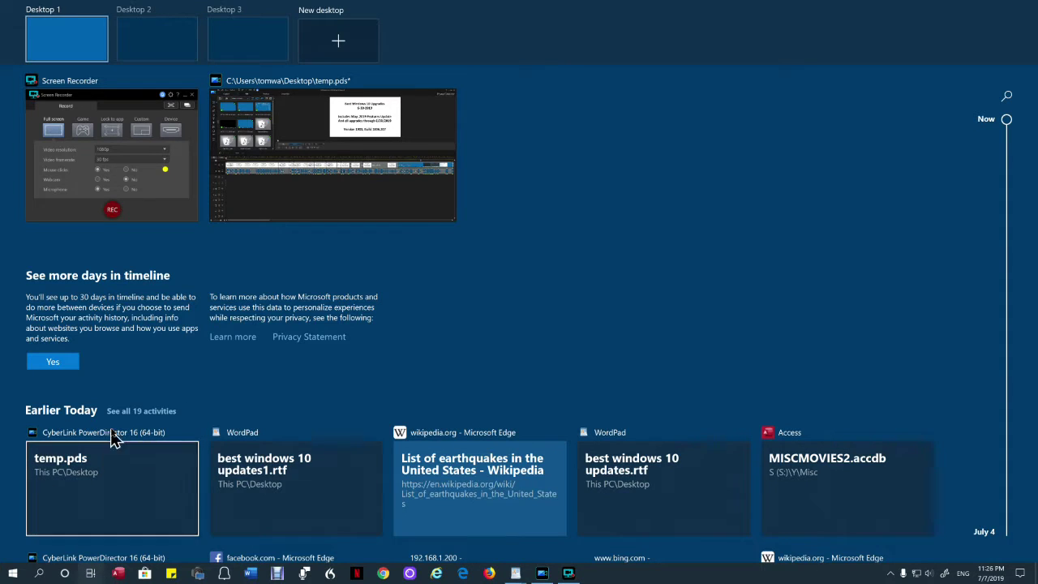
pyautogui.moveTo(1007, 119)
pyautogui.mouseDown()
pyautogui.moveTo(1003, 352)
pyautogui.moveTo(1010, 94)
pyautogui.moveTo(1011, 122)
pyautogui.mouseUp()
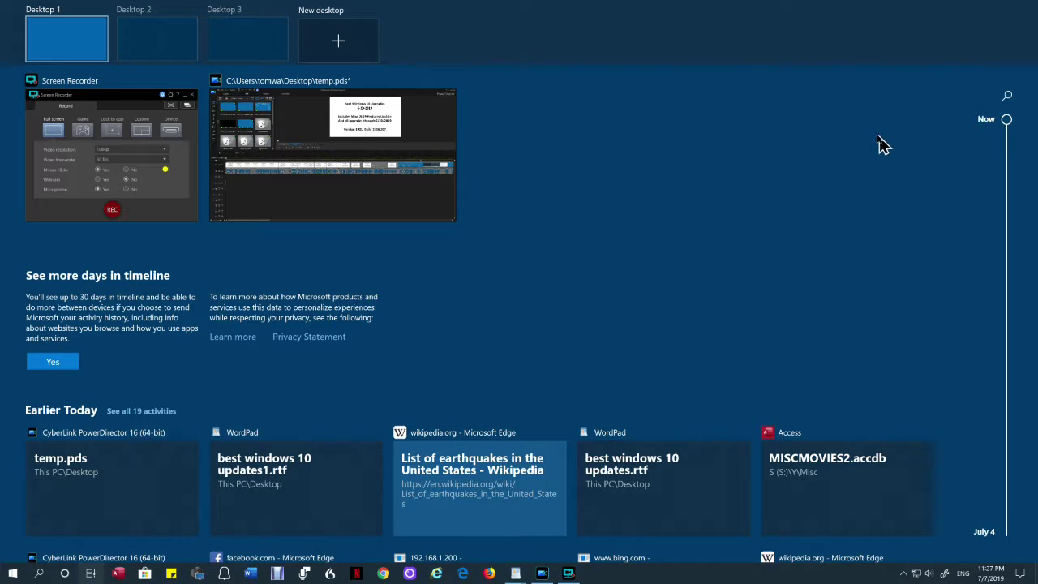
pyautogui.click(687, 189)
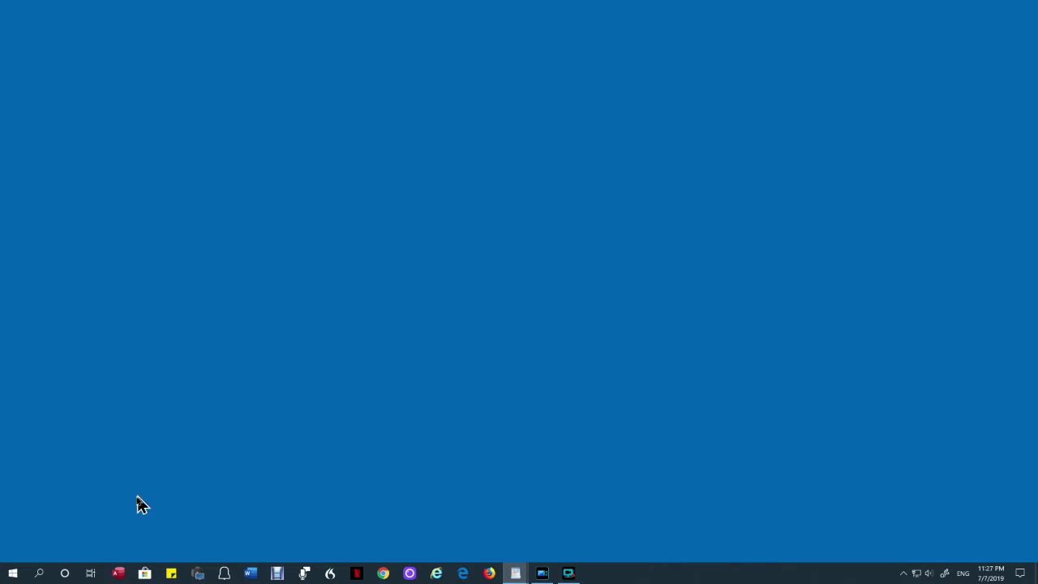
# Step: Open the Cursor & pointer page of the Ease of Access settings
pyautogui.click(39, 573)
pyautogui.write('e')
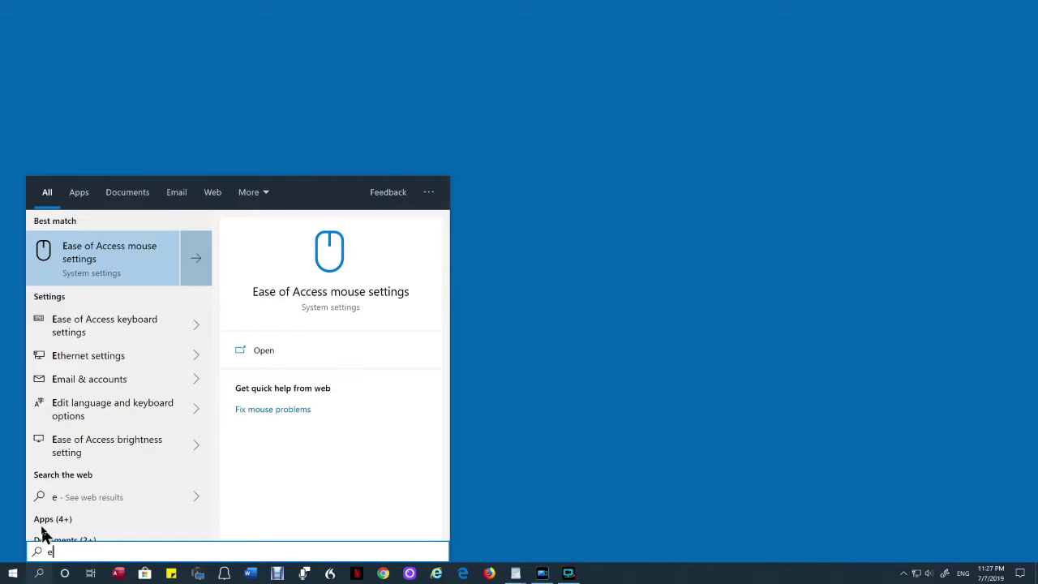
pyautogui.press('Return')
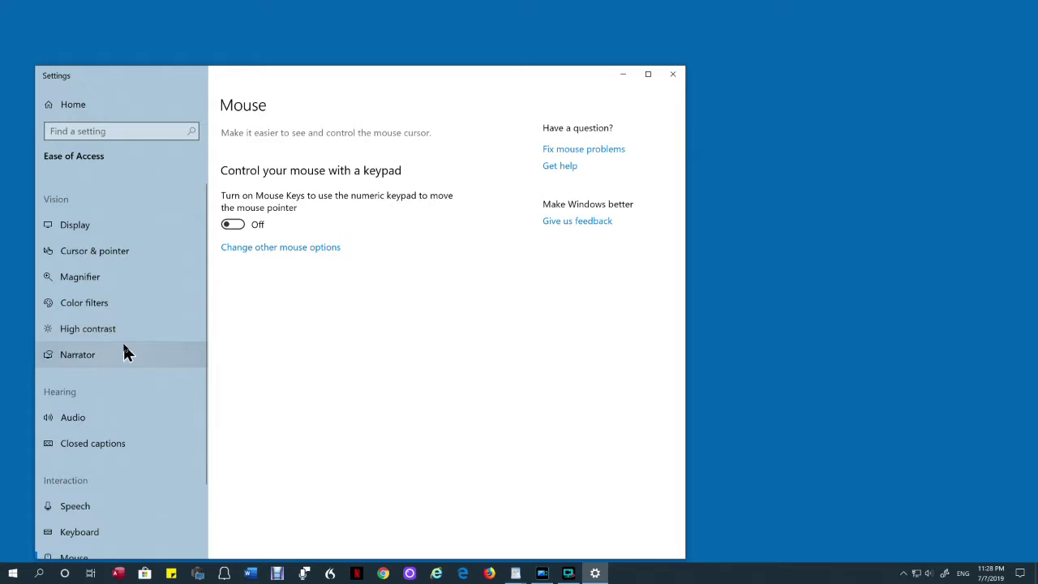
pyautogui.click(94, 252)
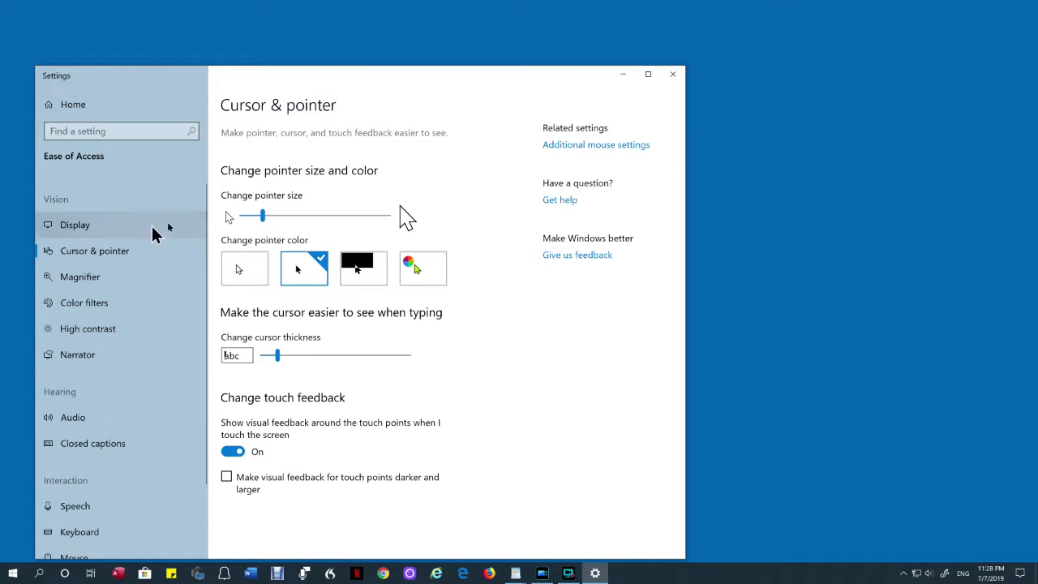
# Step: Try the smallest mouse pointer size and set the pointer size back to 3
pyautogui.click(262, 216)
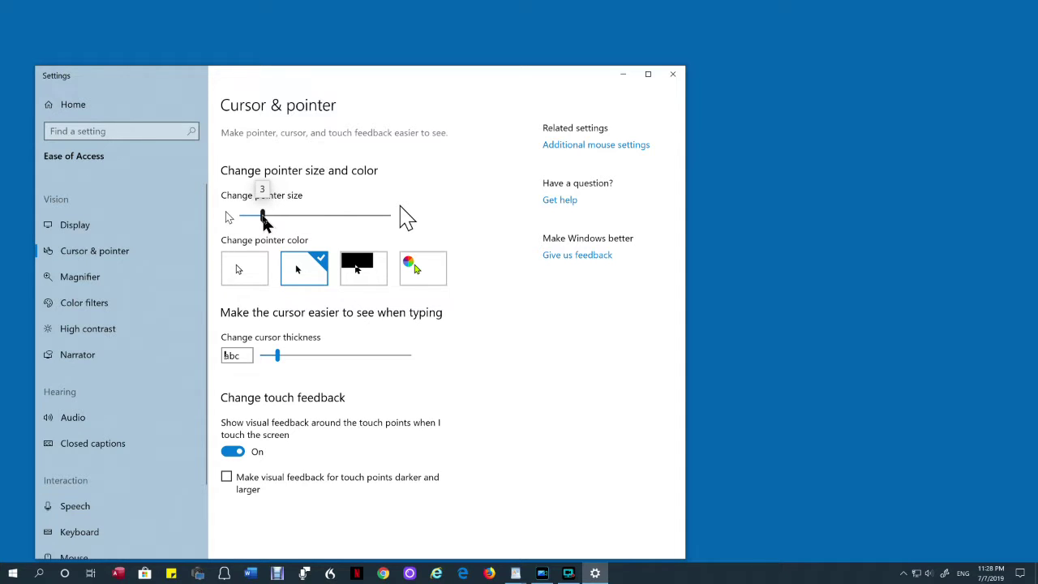
pyautogui.moveTo(263, 217); pyautogui.dragTo(222, 221)
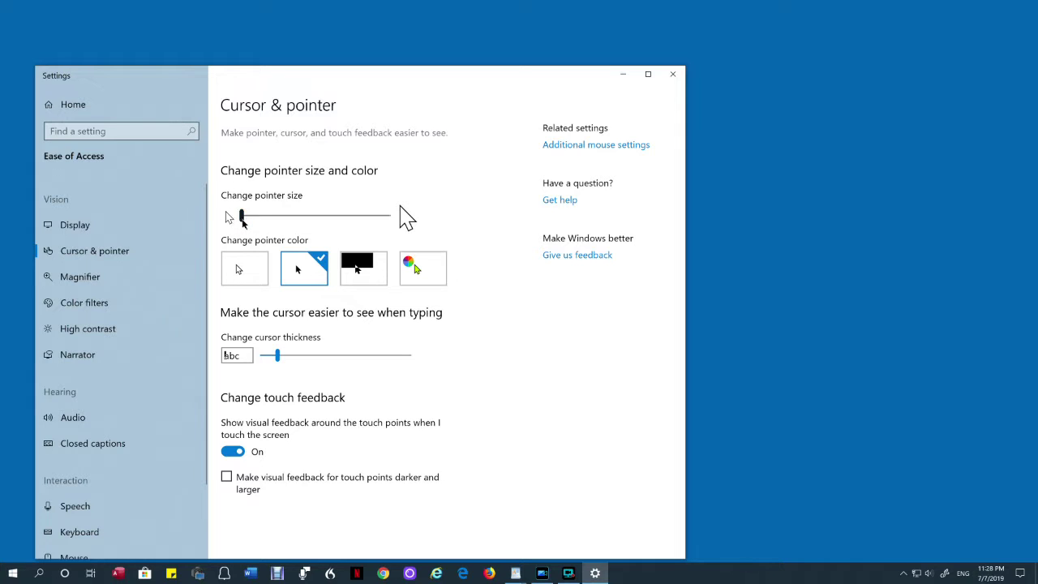
pyautogui.moveTo(243, 221); pyautogui.dragTo(261, 210)
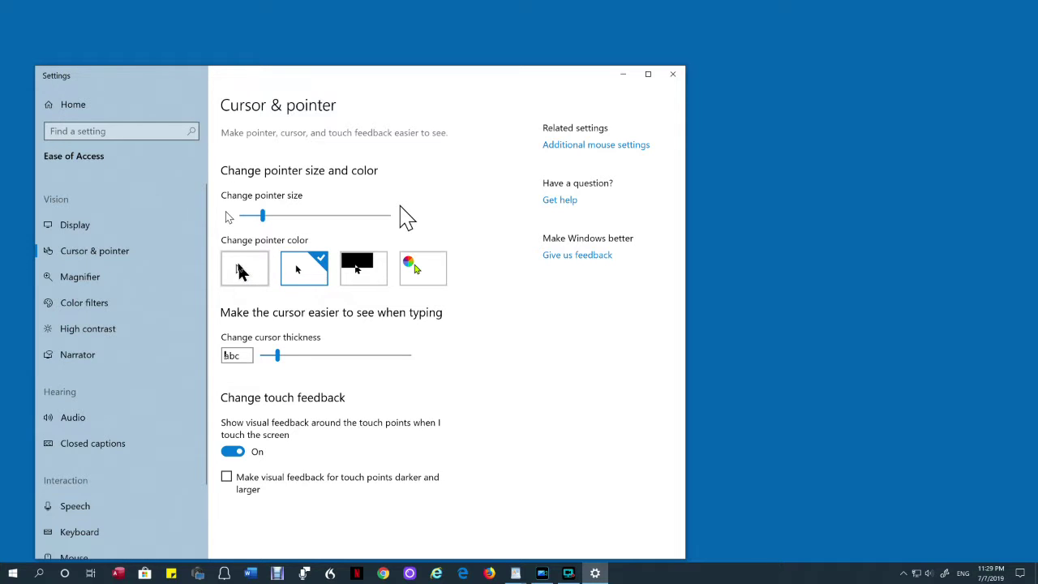
# Step: Try the white, inverted and custom pointer colors, and set the pointer back to black
pyautogui.click(238, 268)
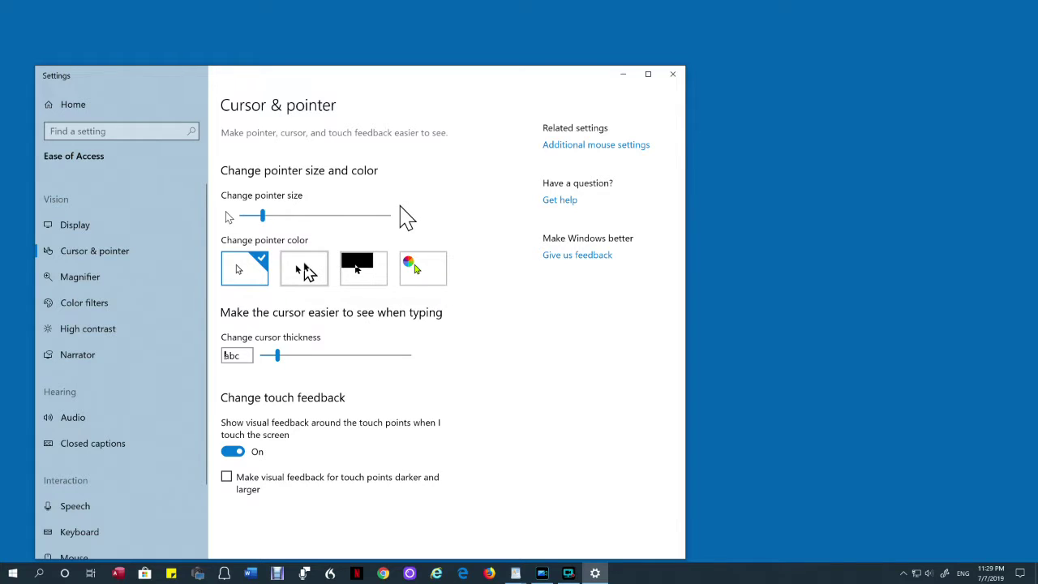
pyautogui.click(302, 268)
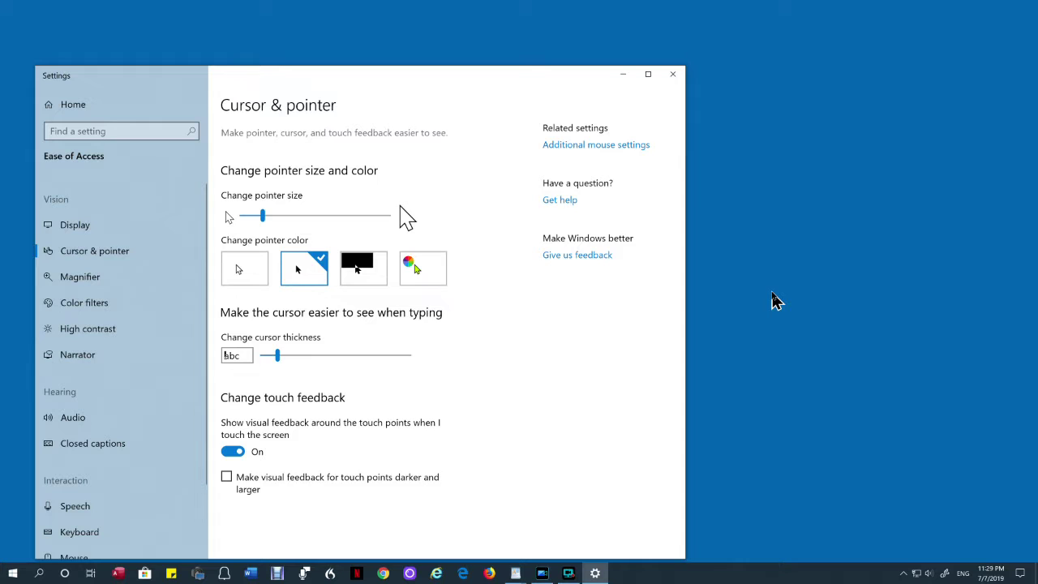
pyautogui.click(369, 273)
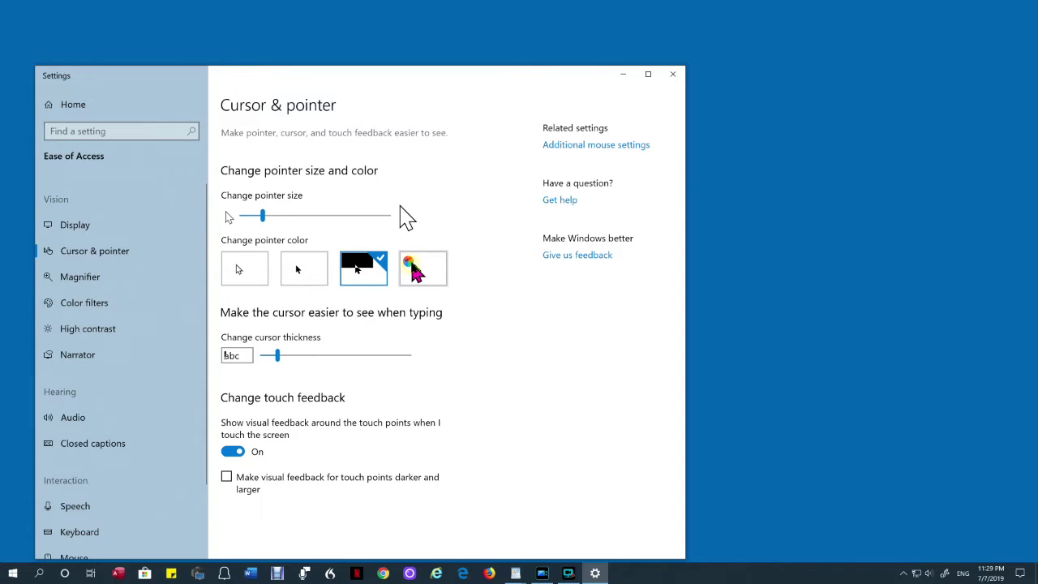
pyautogui.click(417, 269)
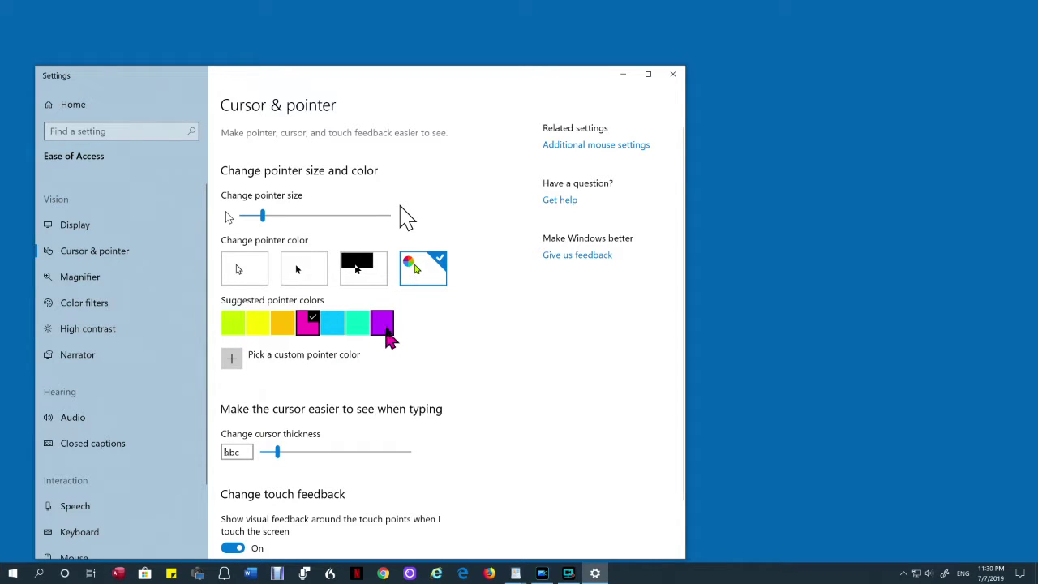
pyautogui.click(309, 266)
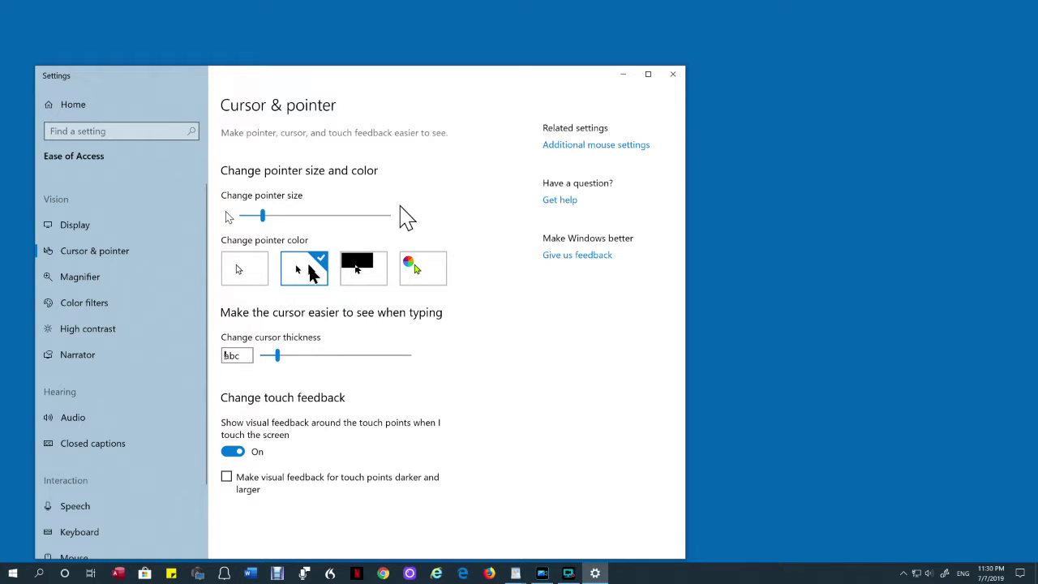
# Step: Set the pointer color to white, then try a thinner text cursor and set the cursor thickness back to 3
pyautogui.press('Left')
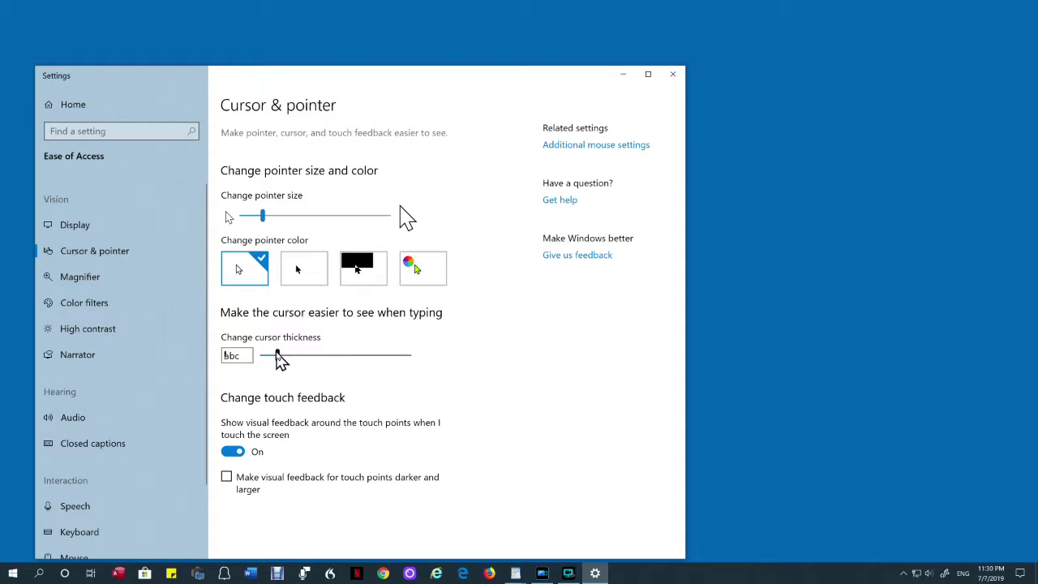
pyautogui.moveTo(277, 355); pyautogui.dragTo(258, 357)
pyautogui.click(277, 355)
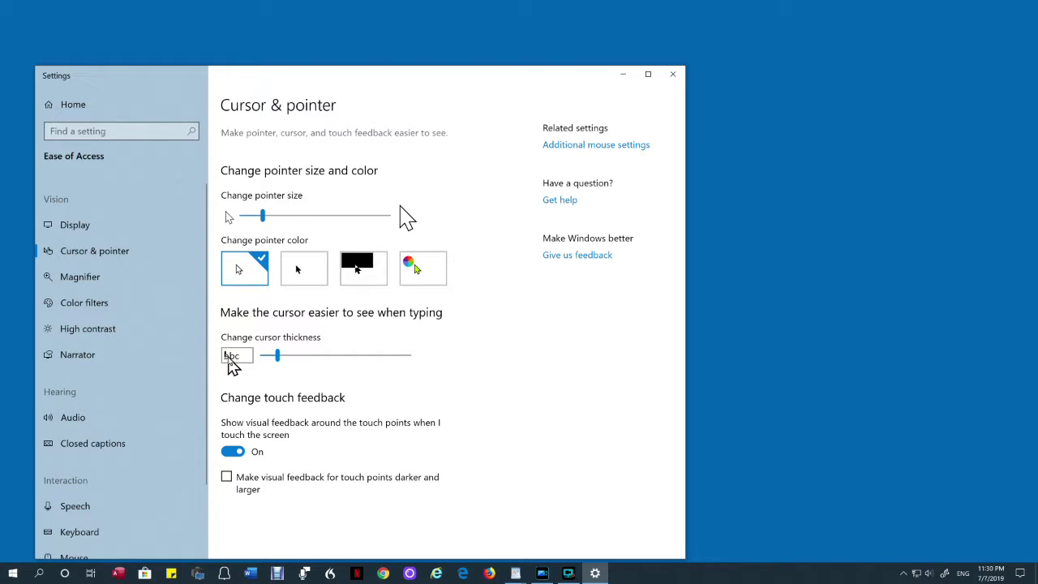
pyautogui.click(278, 356)
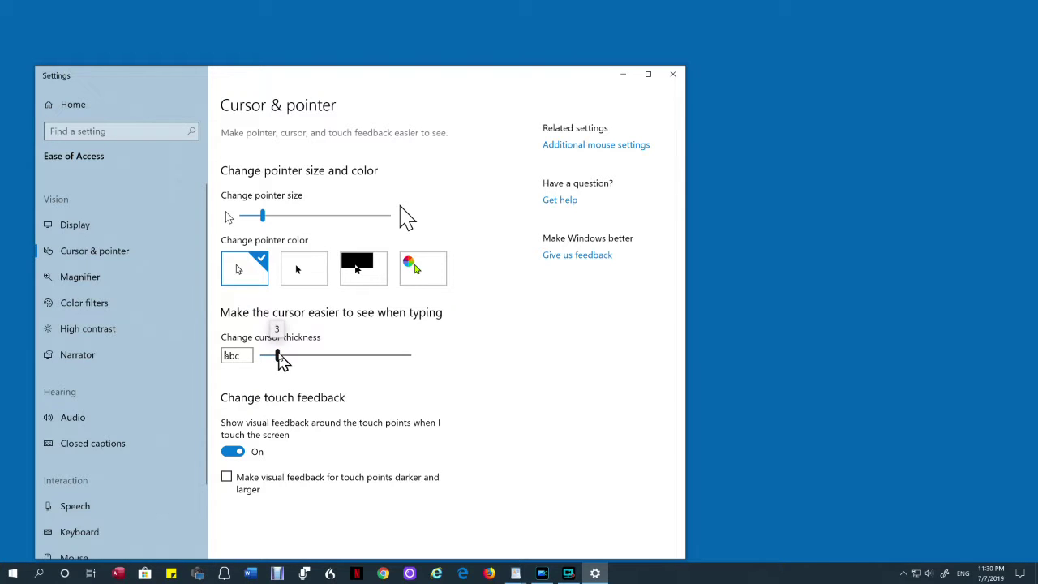
pyautogui.moveTo(278, 356)
pyautogui.mouseDown()
pyautogui.moveTo(401, 352)
pyautogui.moveTo(277, 356)
pyautogui.mouseUp()
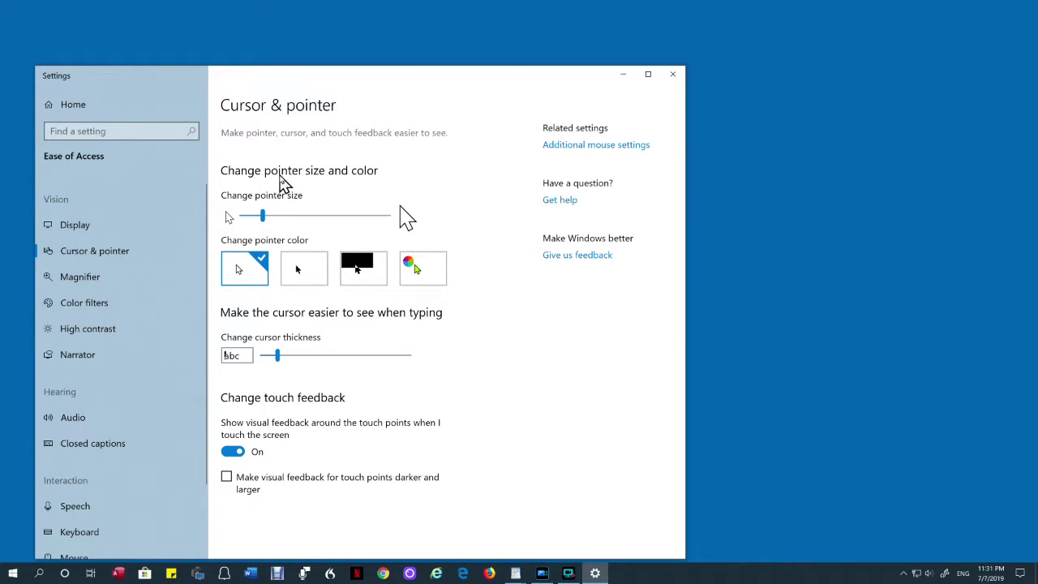
# Step: Open the Display page of the Ease of Access settings and show the desktop icons
pyautogui.click(72, 224)
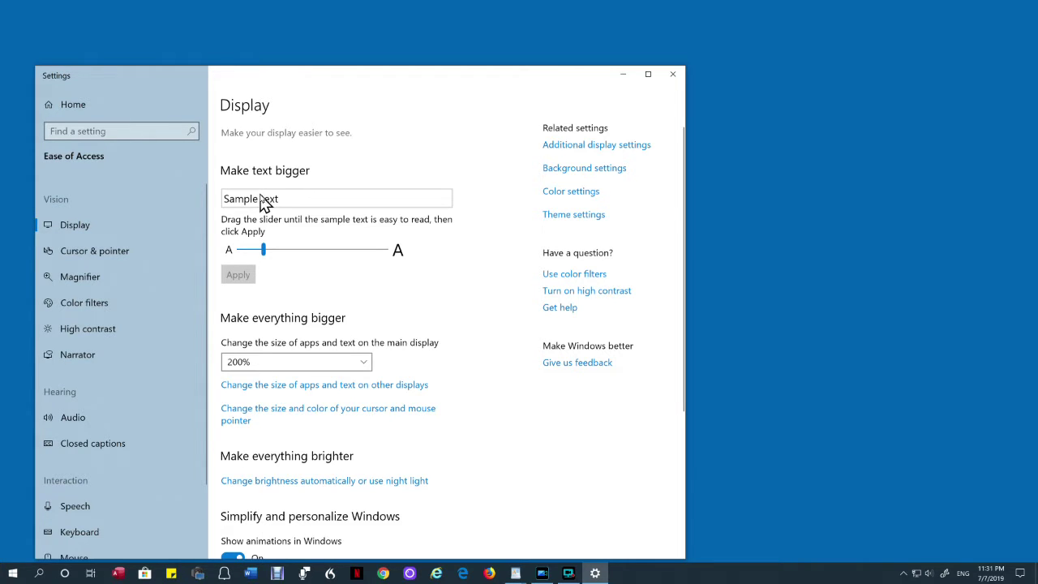
pyautogui.click(751, 177)
pyautogui.rightClick(751, 177)
# Step: Enlarge the text size to 173%, apply it, and check the labels of the desktop icons
pyautogui.click(258, 250)
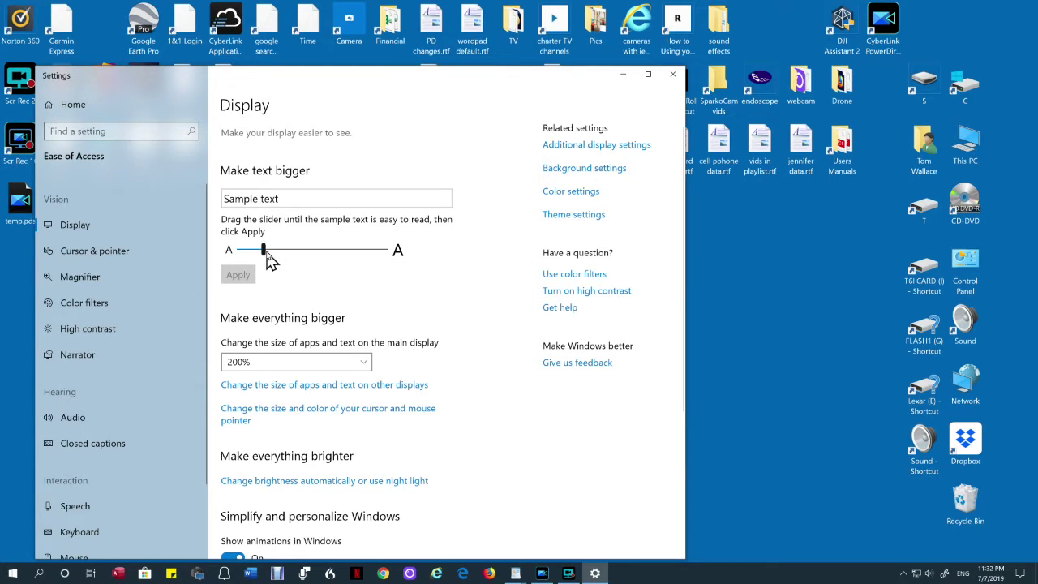
pyautogui.moveTo(270, 256); pyautogui.dragTo(270, 257)
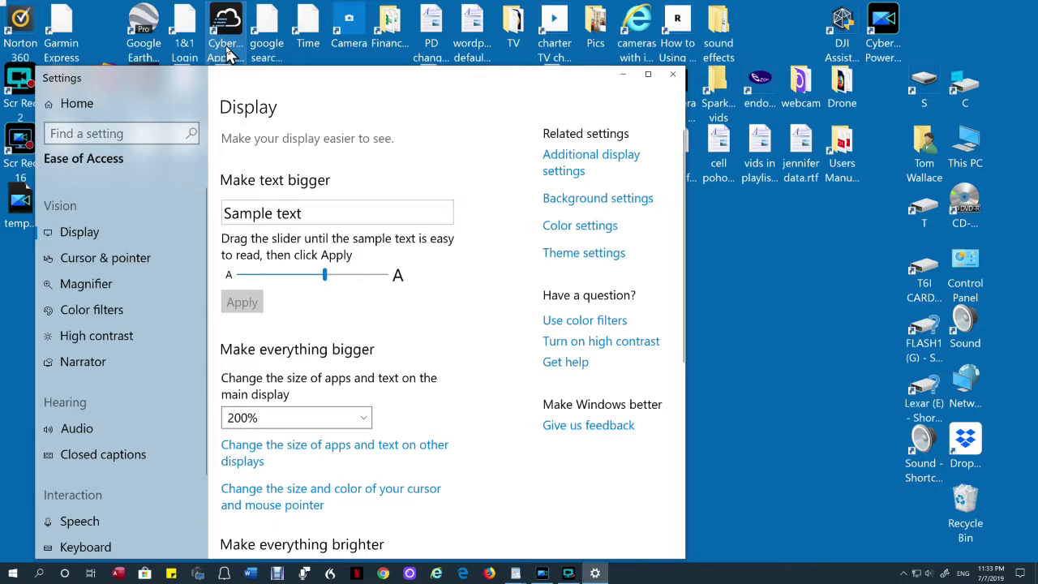
pyautogui.click(844, 152)
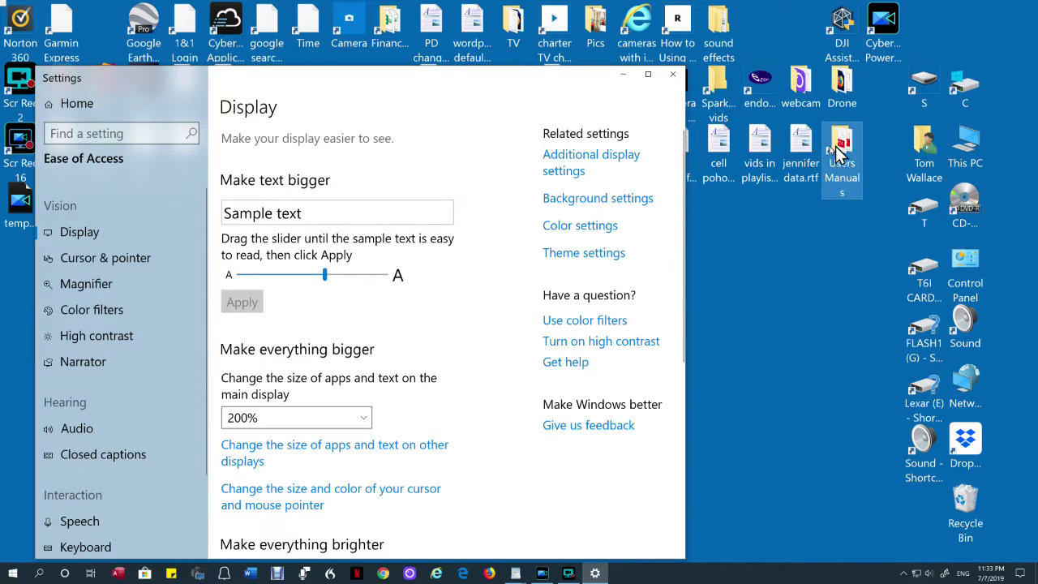
pyautogui.click(802, 154)
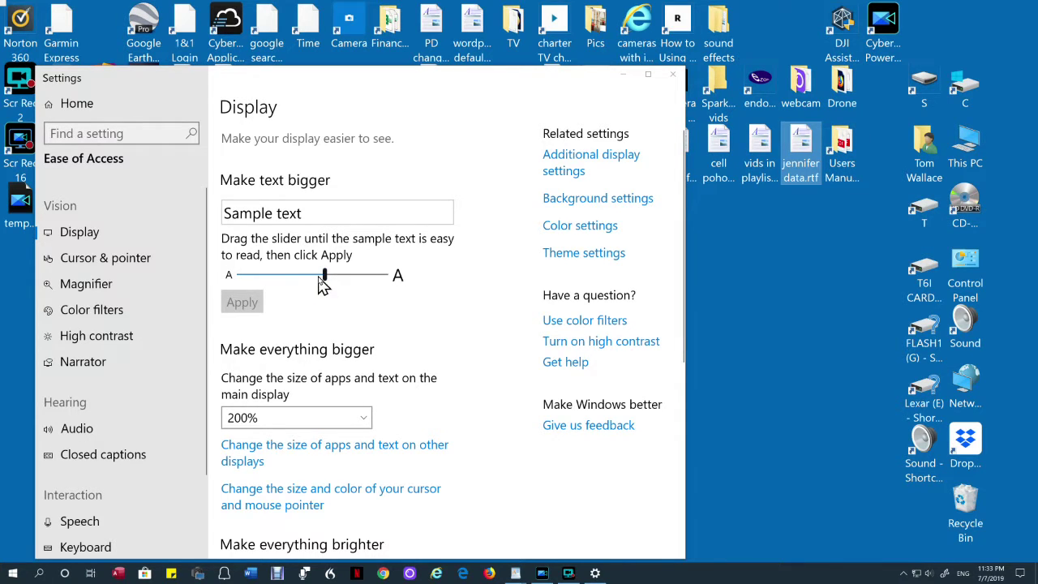
# Step: Reduce the text size to a setting near the small end of its range and apply it
pyautogui.moveTo(327, 280); pyautogui.dragTo(327, 280)
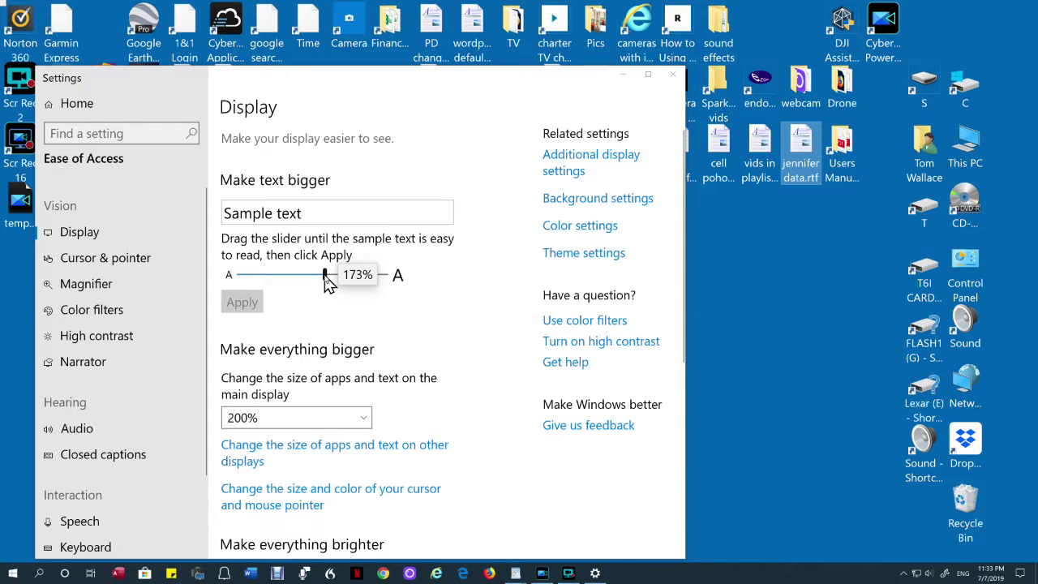
pyautogui.moveTo(326, 280); pyautogui.dragTo(262, 275)
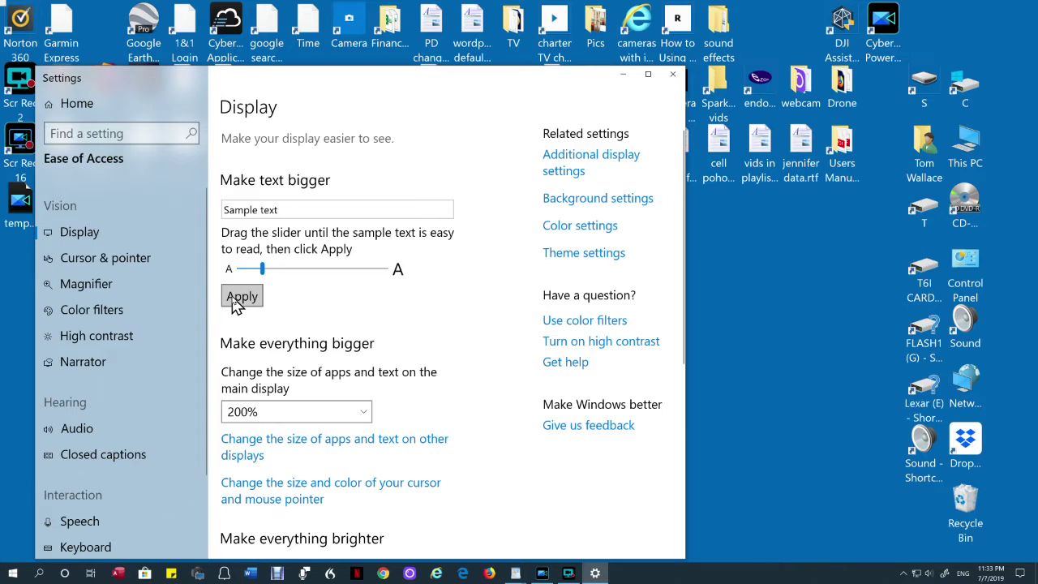
pyautogui.click(233, 298)
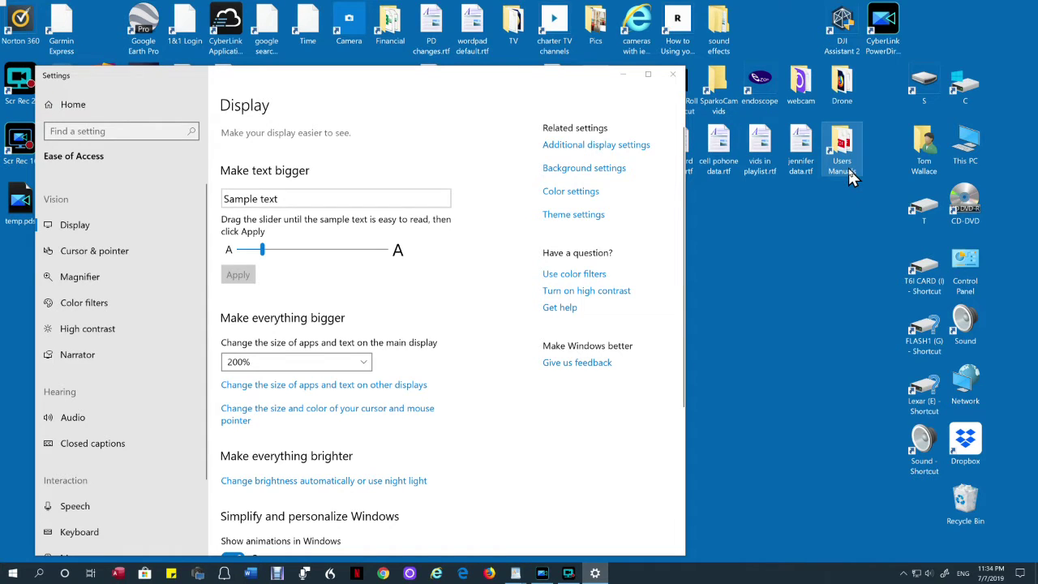
pyautogui.click(262, 251)
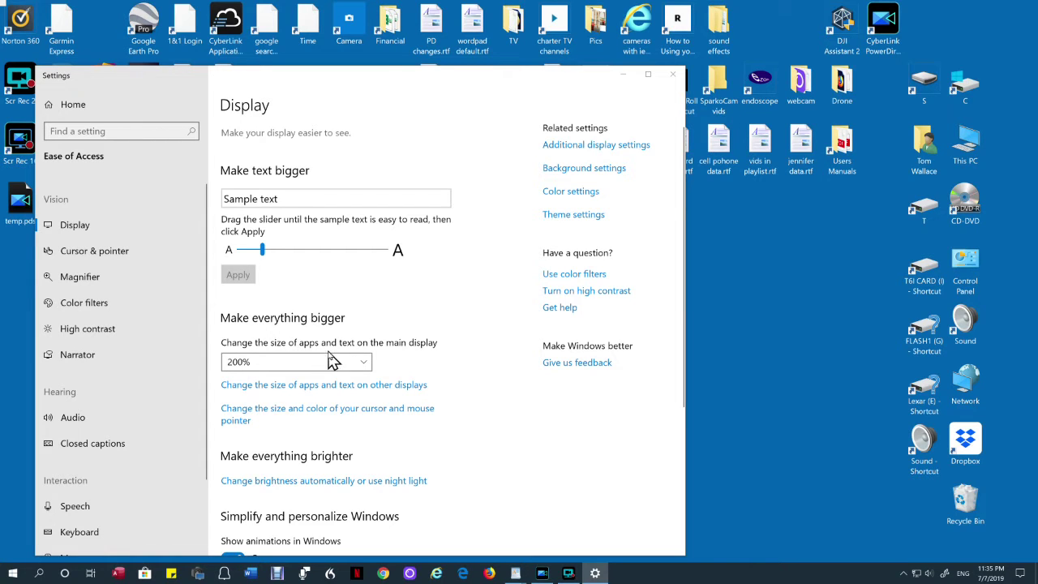
# Step: Review the scaling choices for apps and text on the main display, keep 200%, and close Settings
pyautogui.click(362, 365)
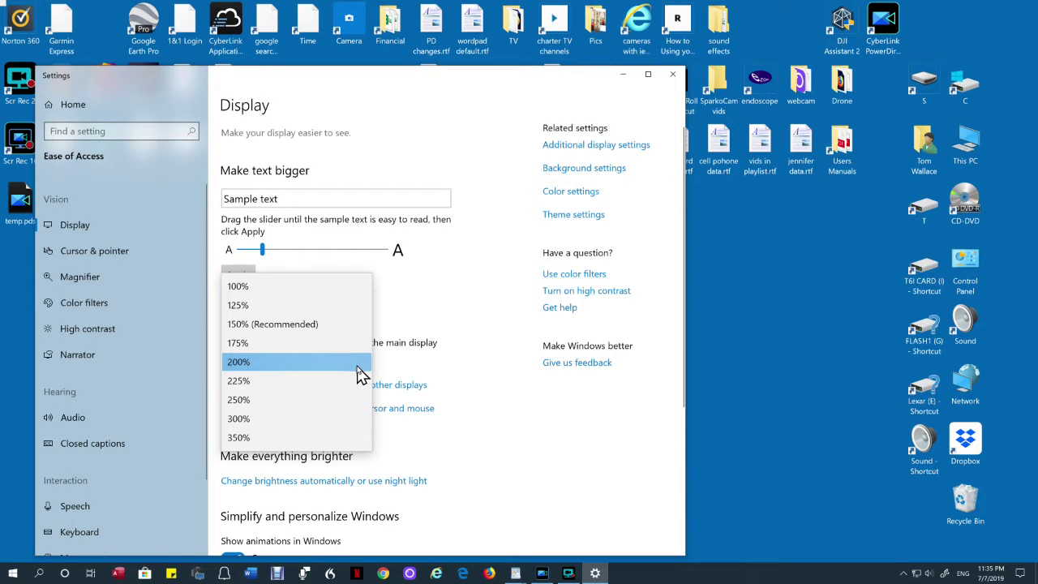
pyautogui.click(359, 364)
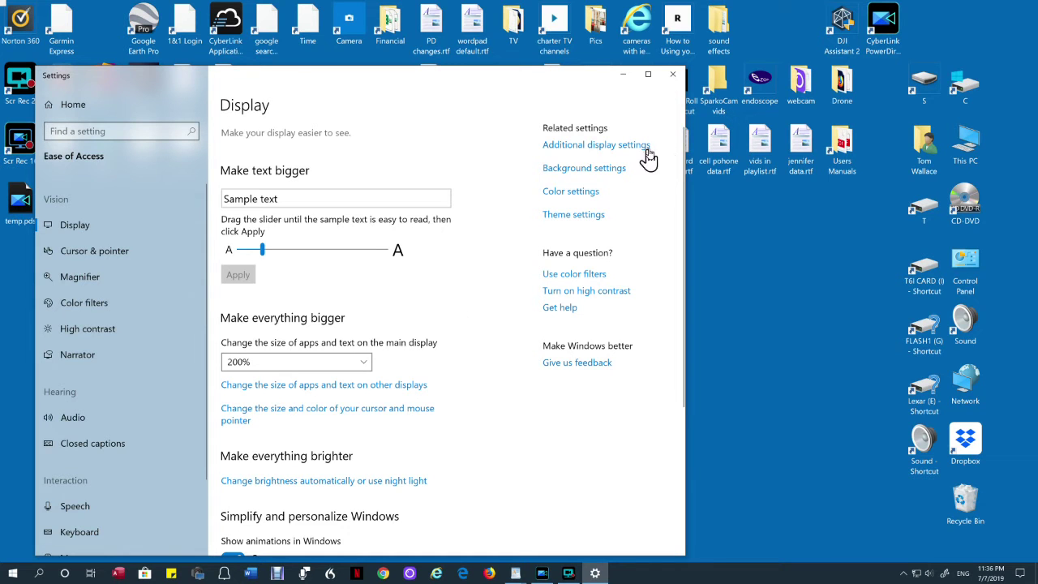
pyautogui.click(673, 77)
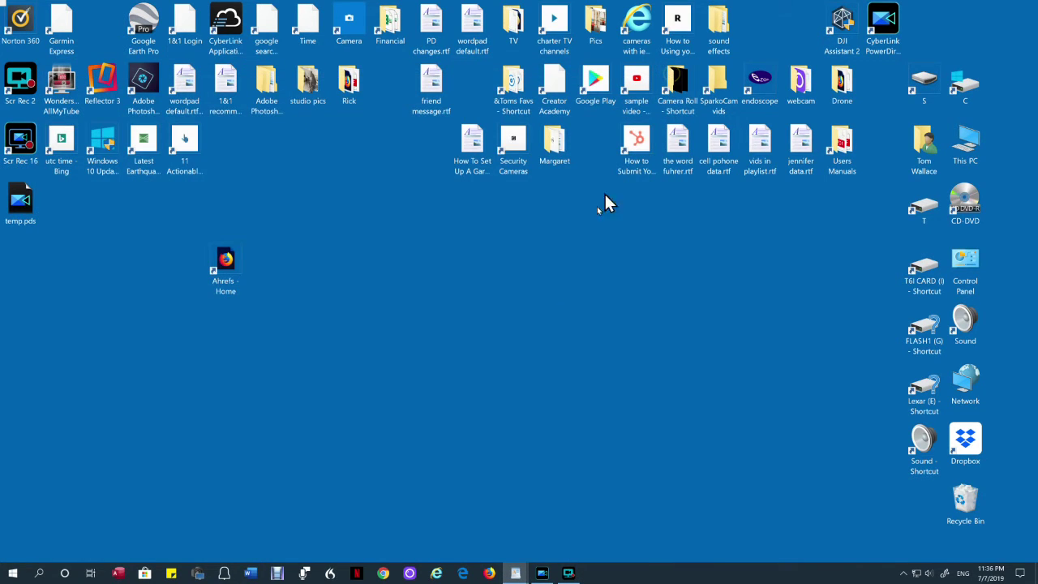